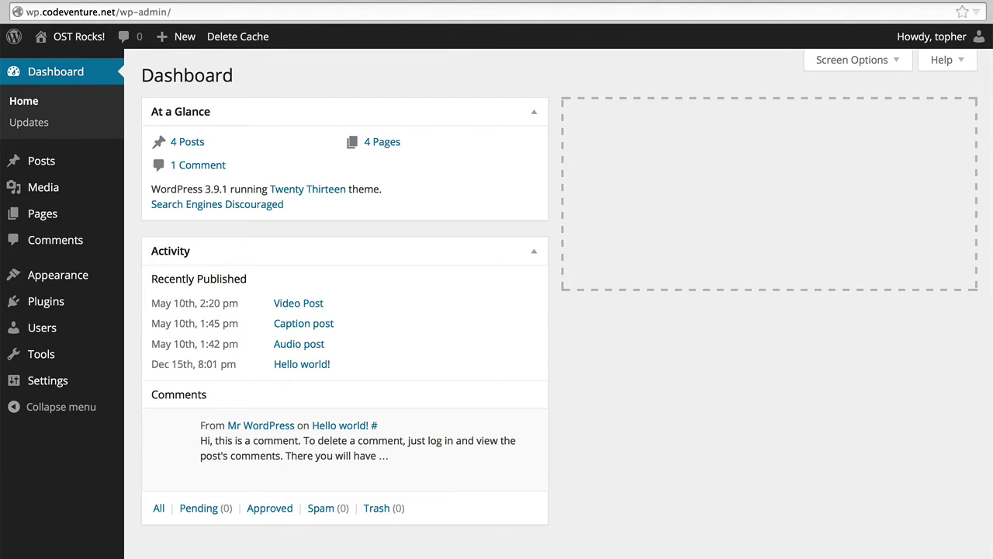
- Open the Pages list showing Contact, Events, Events Registration and Image test
left_click(46, 217)
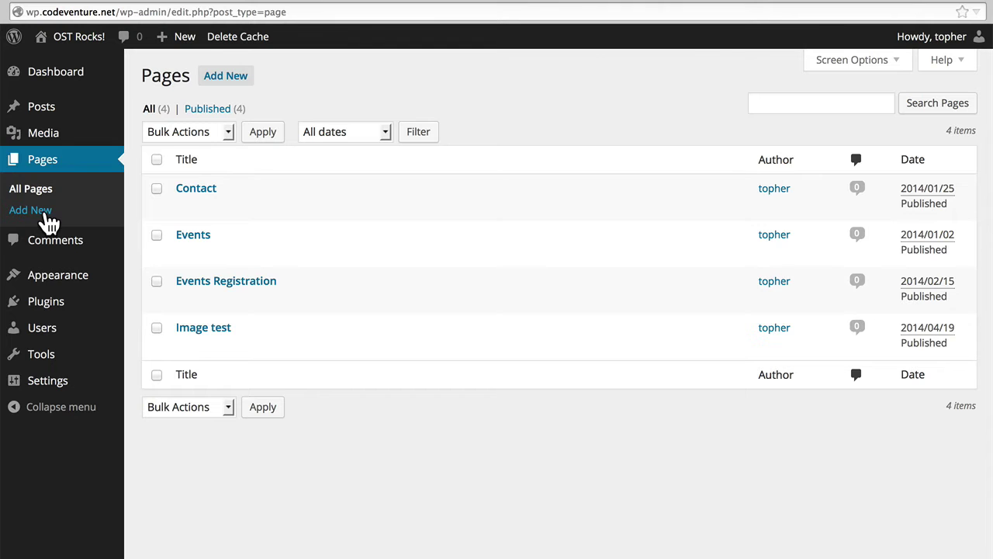
- Search the plugin directory for 'easy digital downloads' under Plugins > Add New
mouse_move(61, 307)
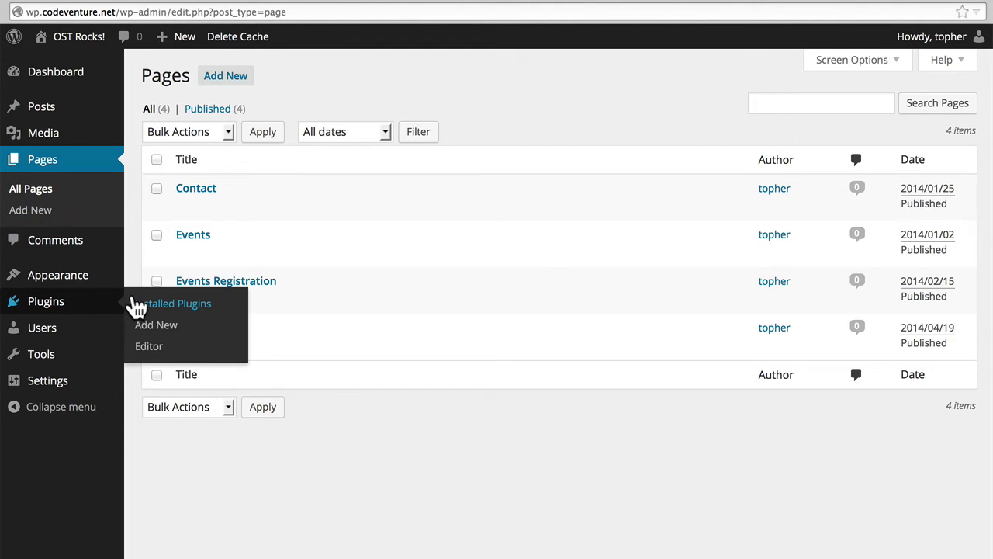
left_click(145, 325)
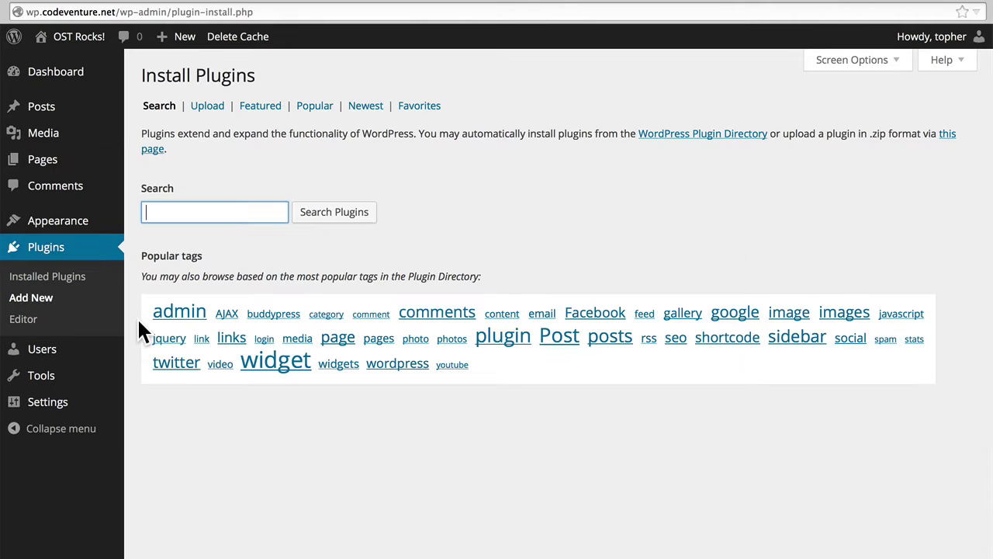
type("eas")
key("Down")
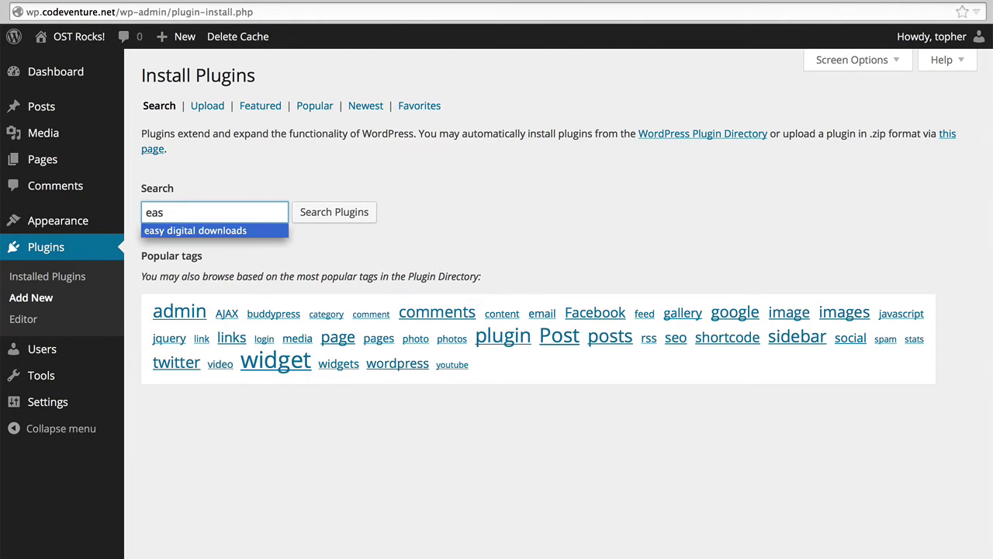
key("Return")
key("Return")
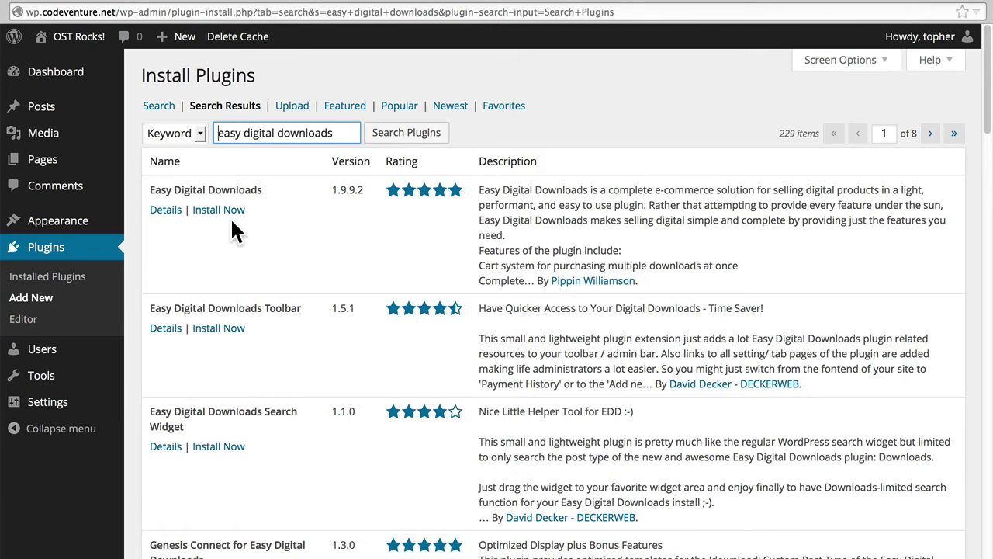
- Install Easy Digital Downloads, confirm the installation, and activate the plugin
left_click(231, 220)
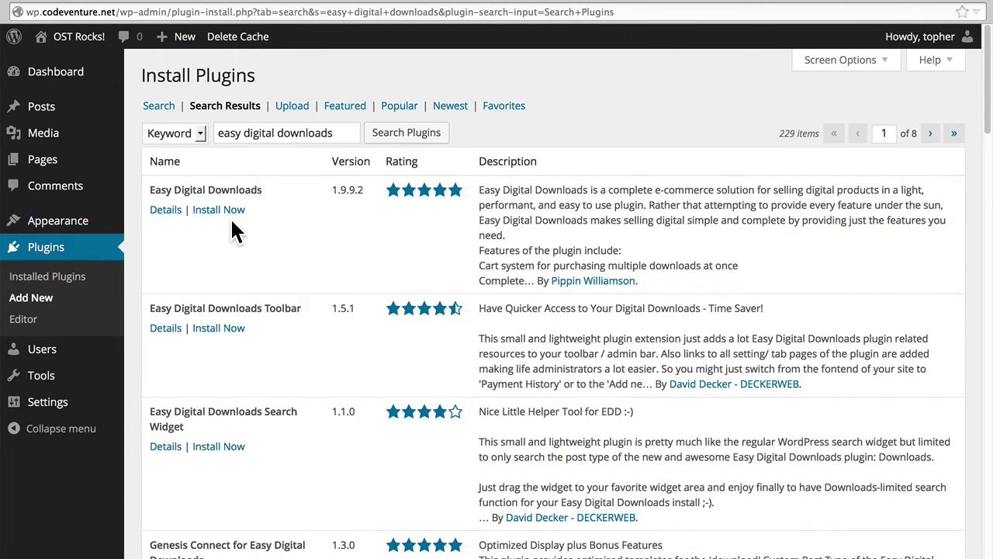
scroll(231, 232, "down", 6)
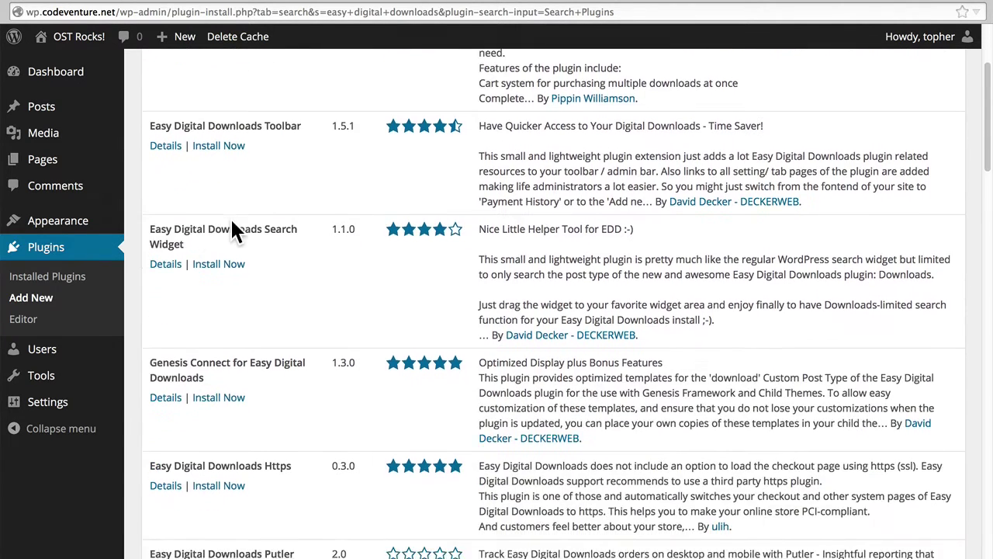
scroll(232, 221, "down", 1)
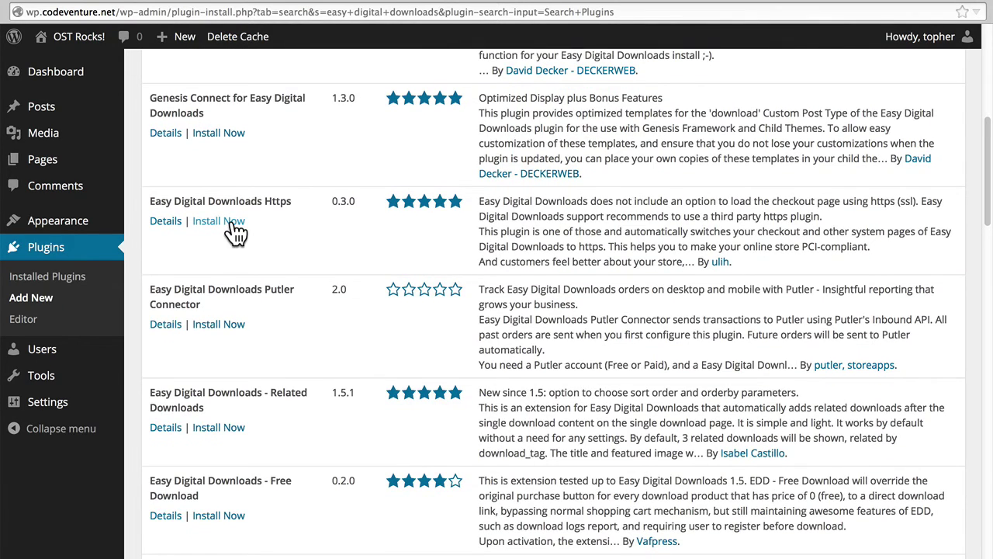
scroll(236, 231, "up", 6)
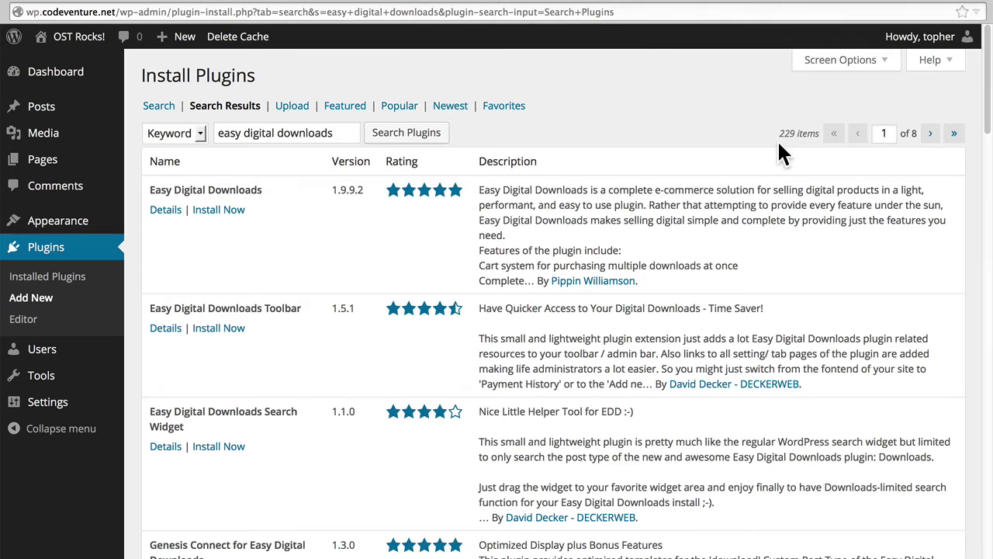
left_click(232, 208)
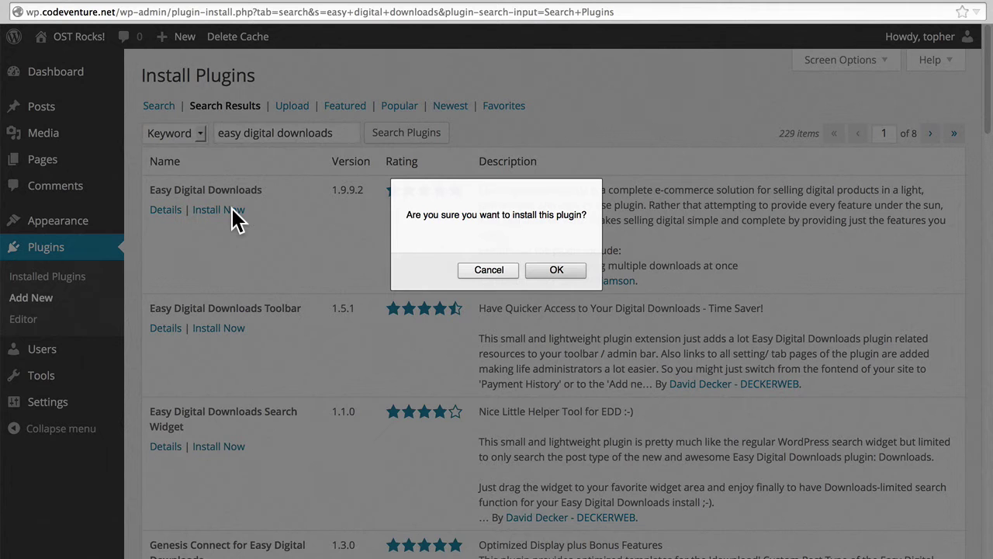
left_click(543, 269)
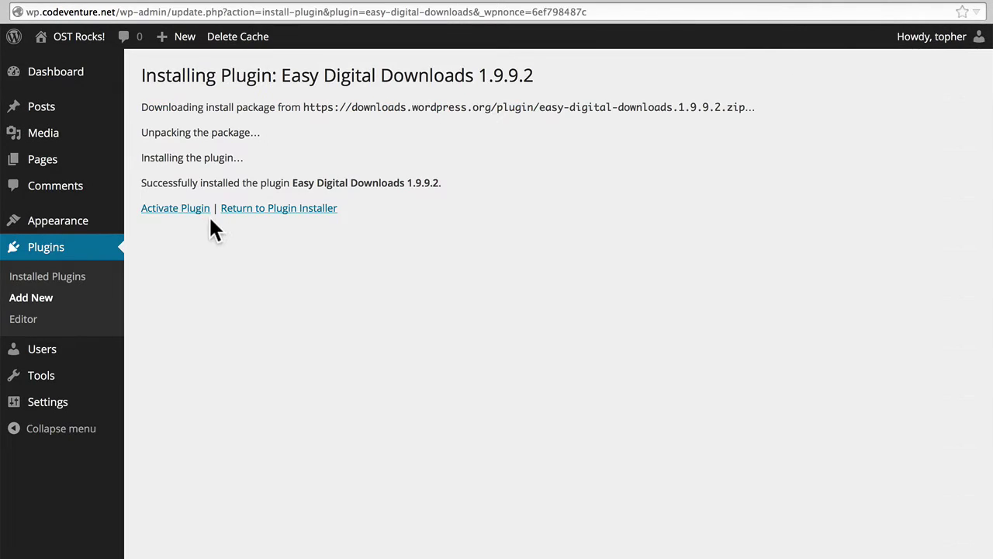
left_click(198, 215)
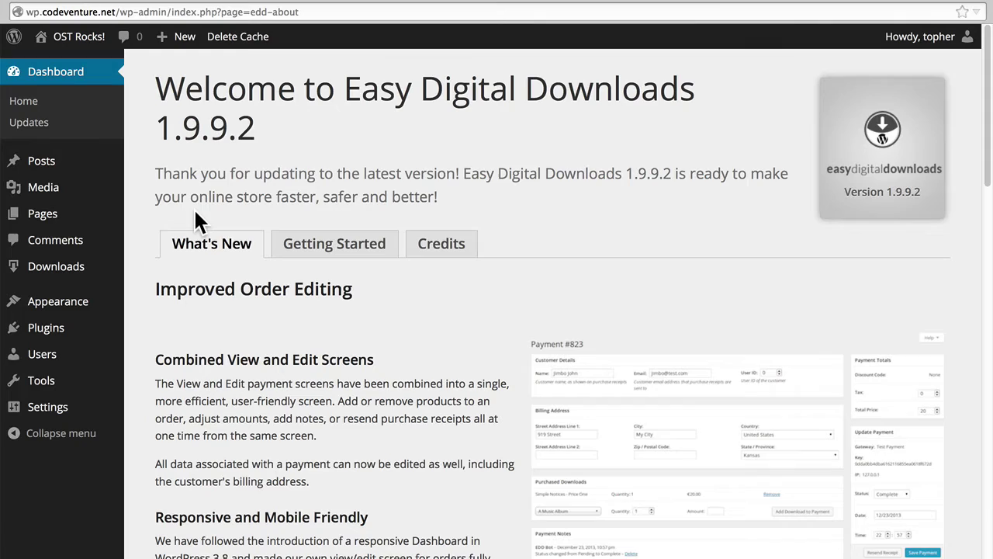
scroll(195, 210, "down", 10)
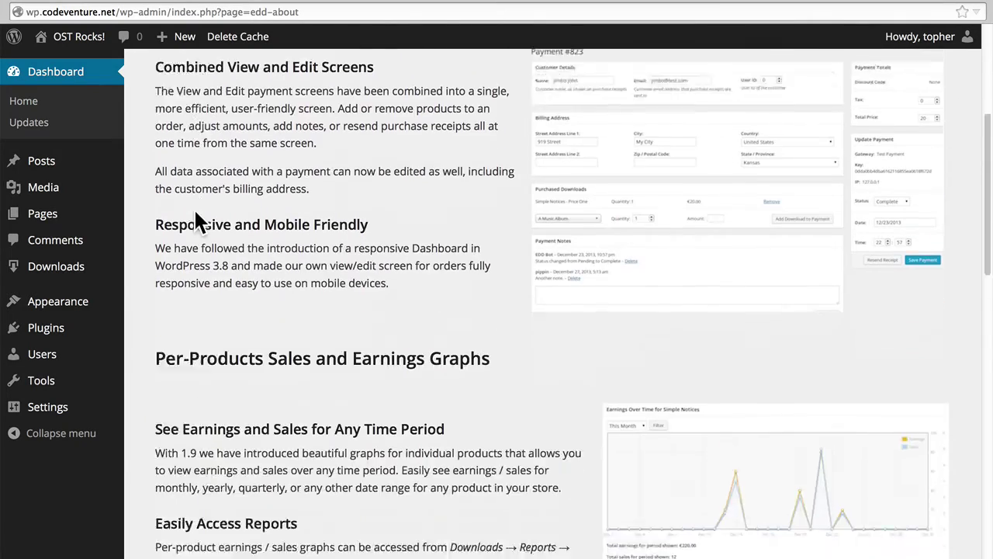
scroll(193, 207, "down", 5)
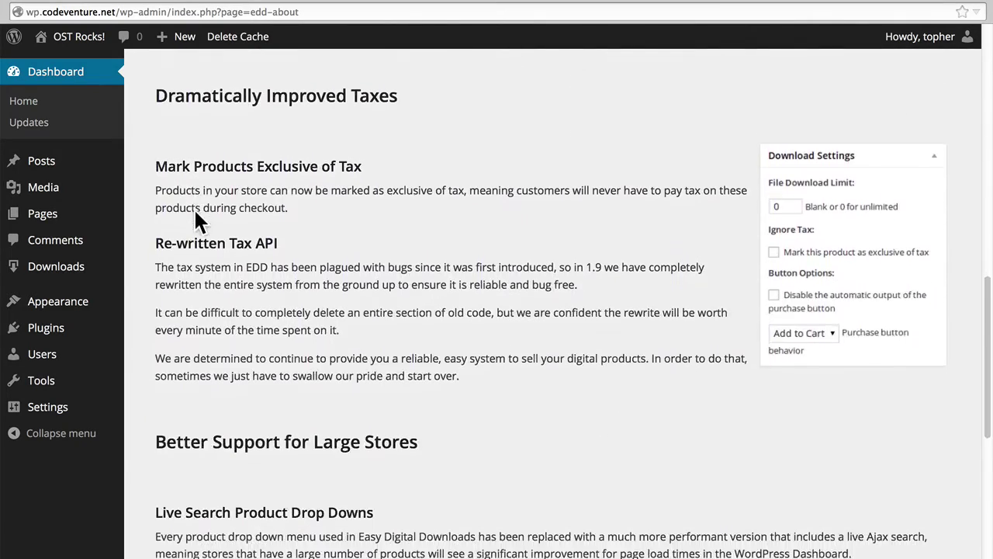
scroll(193, 207, "up", 7)
scroll(193, 207, "up", 8)
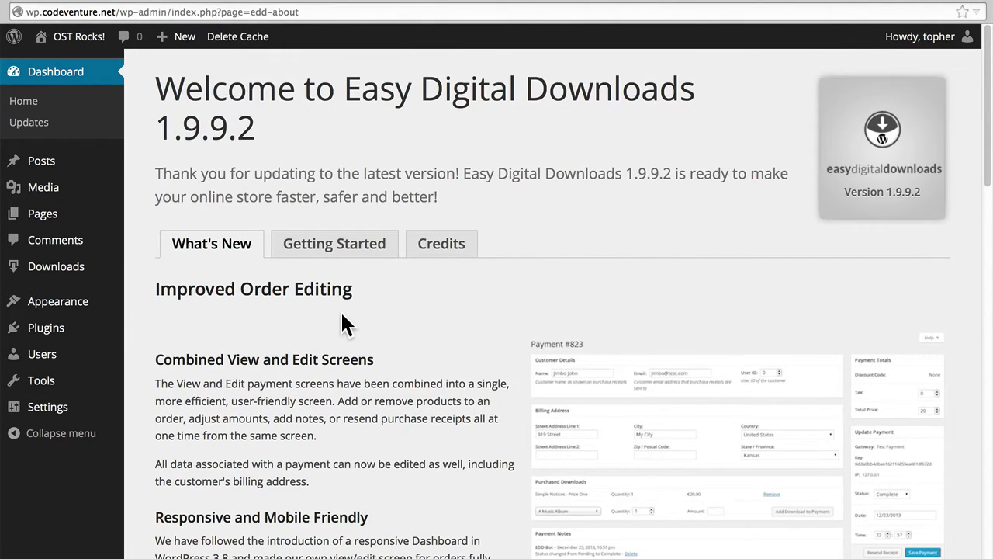
scroll(343, 316, "down", 3)
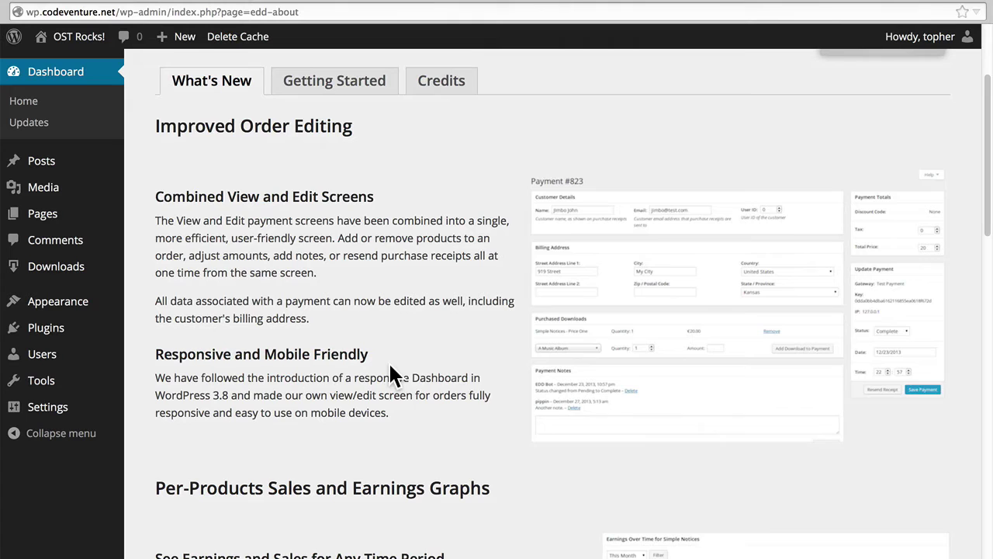
scroll(390, 367, "down", 6)
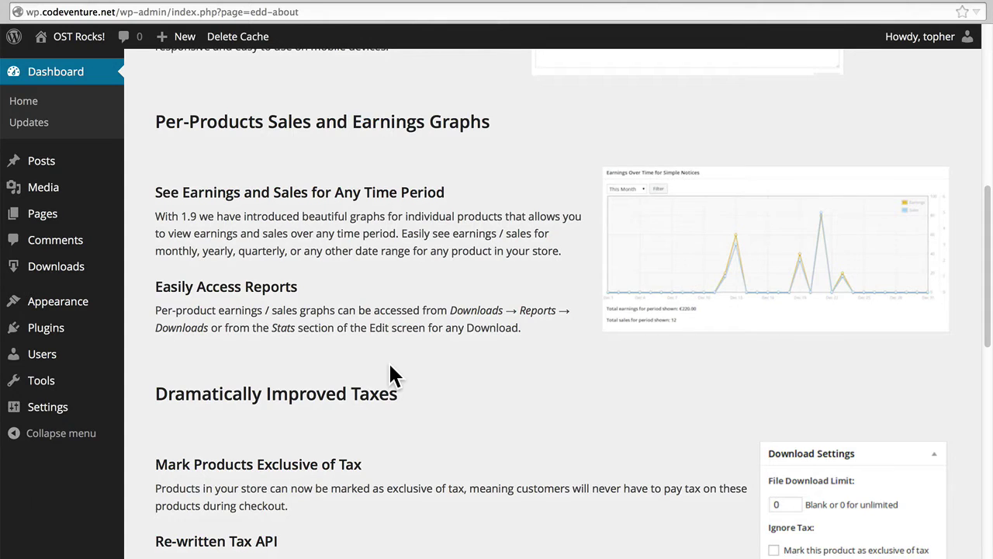
scroll(390, 375, "down", 4)
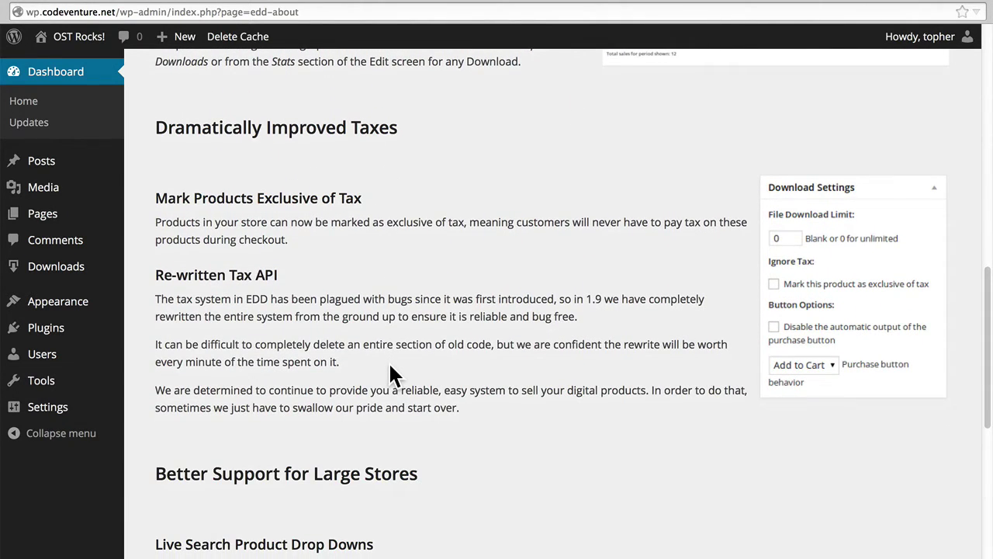
scroll(392, 375, "down", 5)
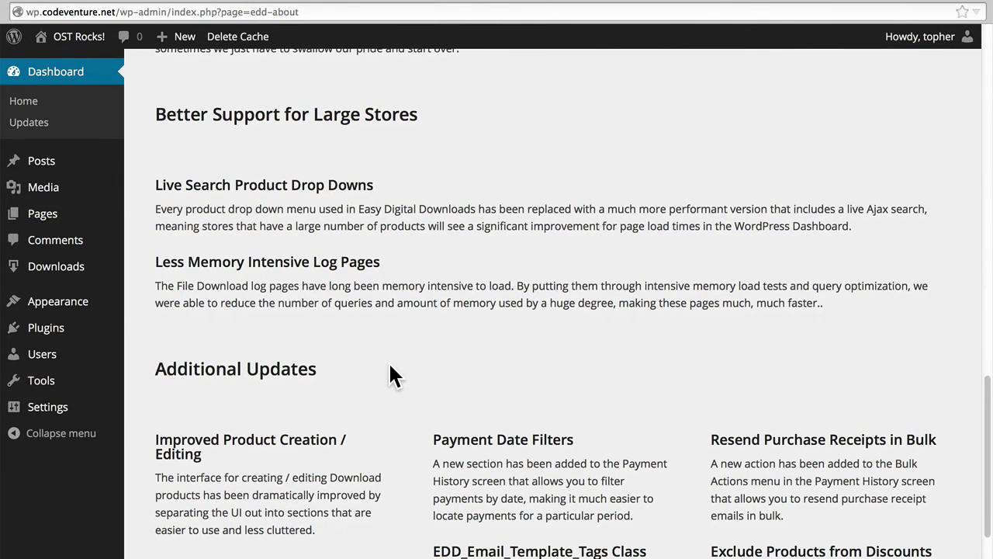
scroll(392, 375, "down", 3)
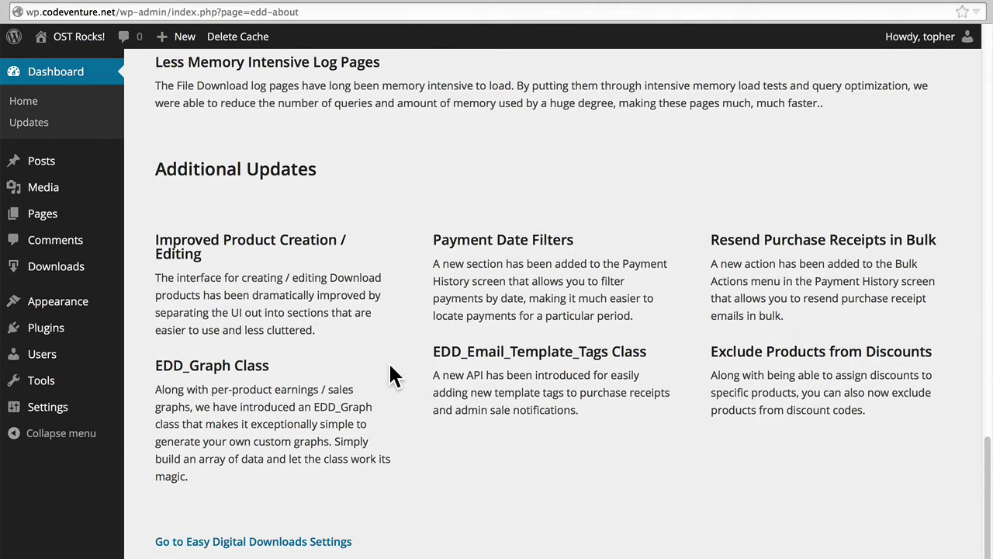
- List all pages, including the new Checkout, Purchase Confirmation, Purchase History and Transaction Failed pages
left_click(82, 220)
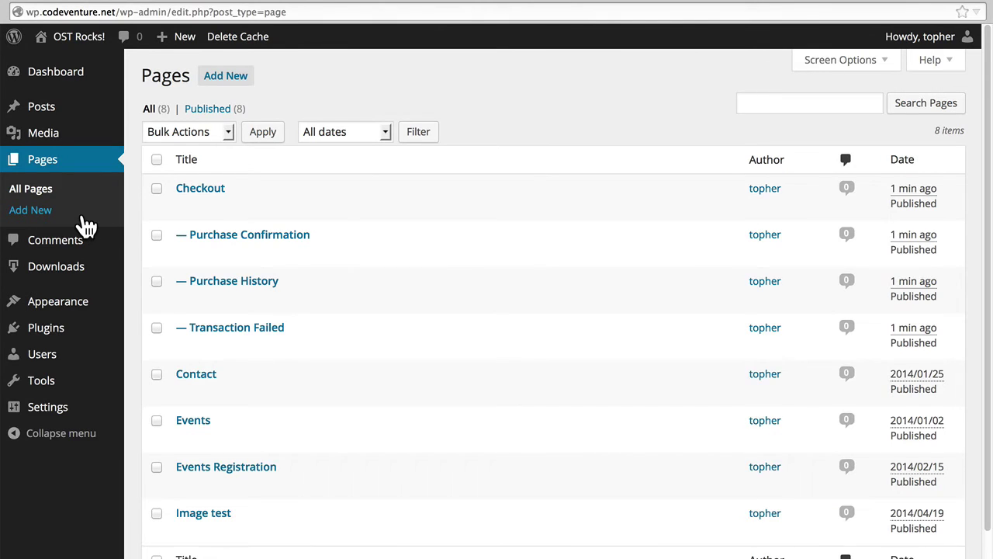
mouse_move(249, 196)
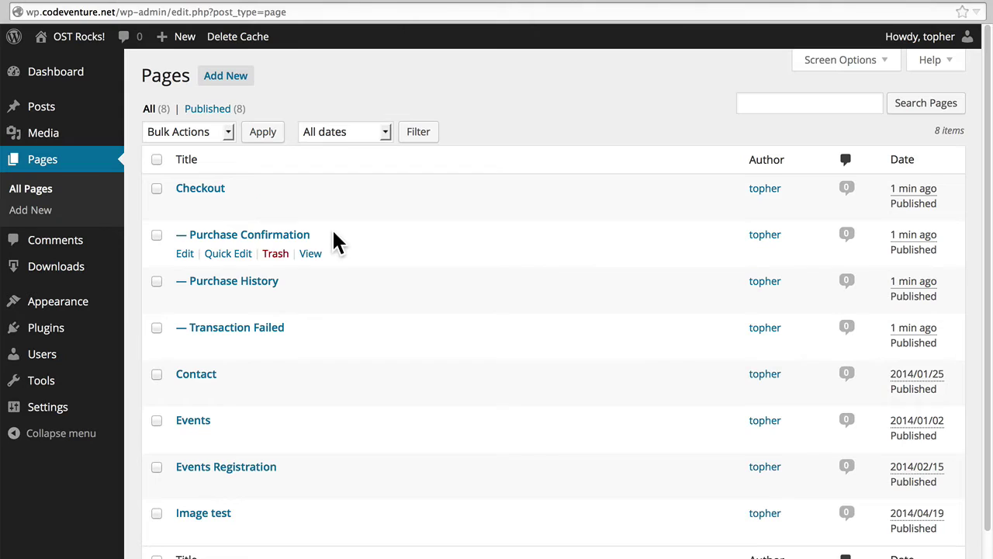
mouse_move(339, 288)
mouse_move(334, 342)
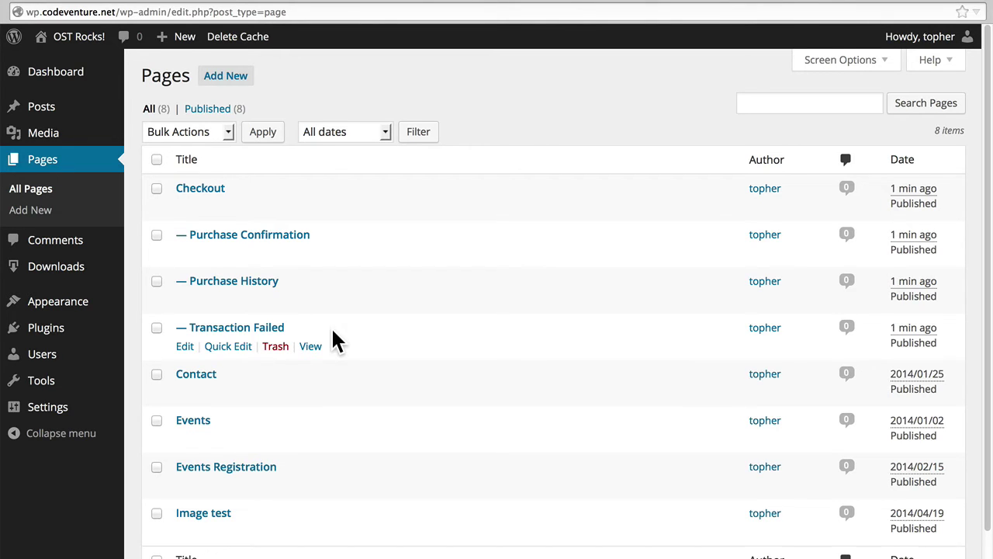
- Edit the Checkout page to view its [download_checkout] shortcode
left_click(186, 208)
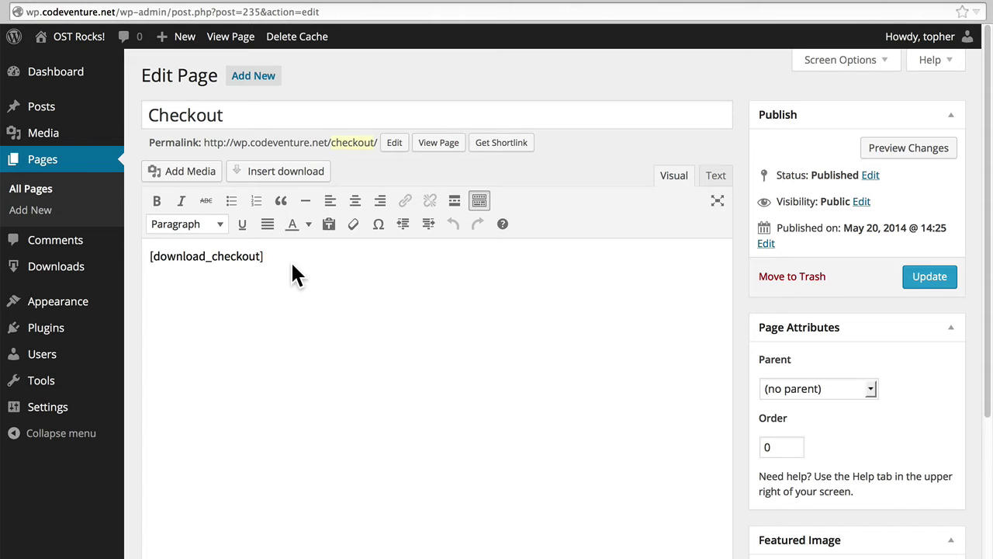
- Show Installed Plugins, with Easy Digital Downloads 1.9.9.2 active among 14 plugins
mouse_move(58, 334)
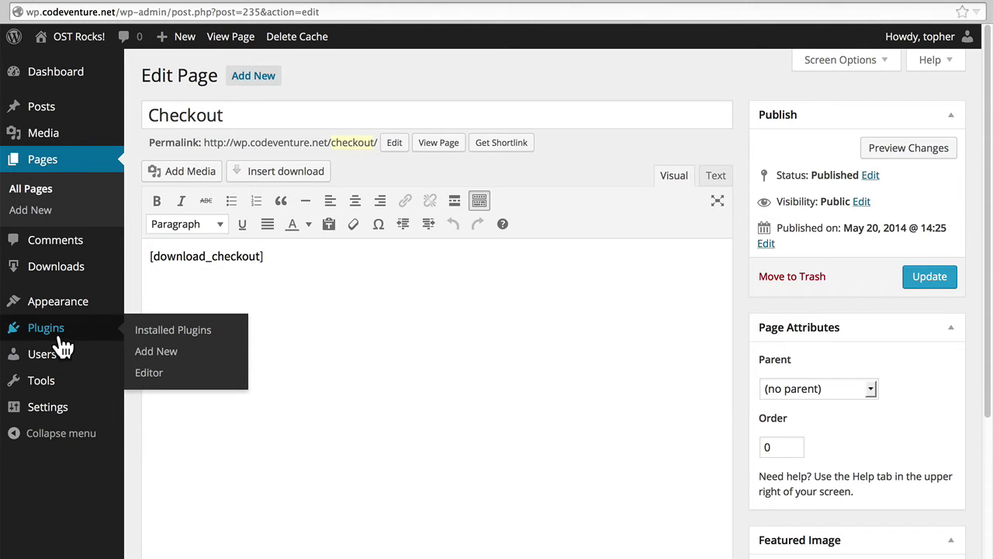
left_click(159, 333)
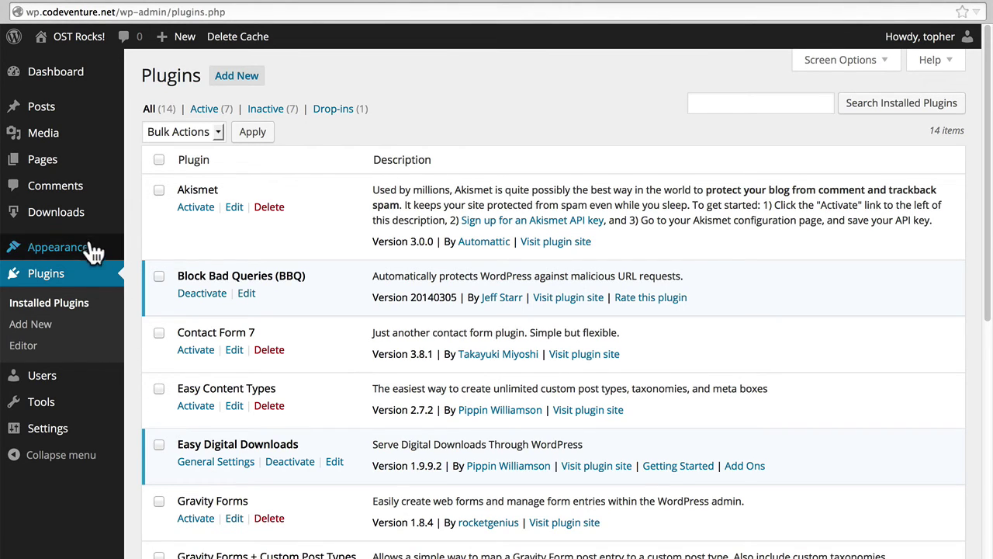
mouse_move(94, 227)
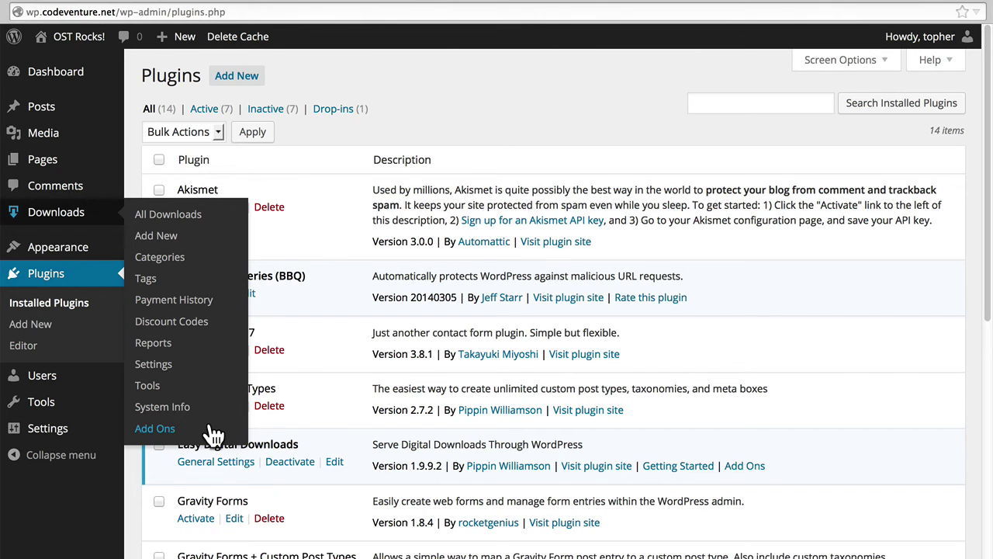
- Browse the Easy Digital Downloads Add Ons list, such as Stripe Payment Gateway and PayPal Pro
left_click(210, 426)
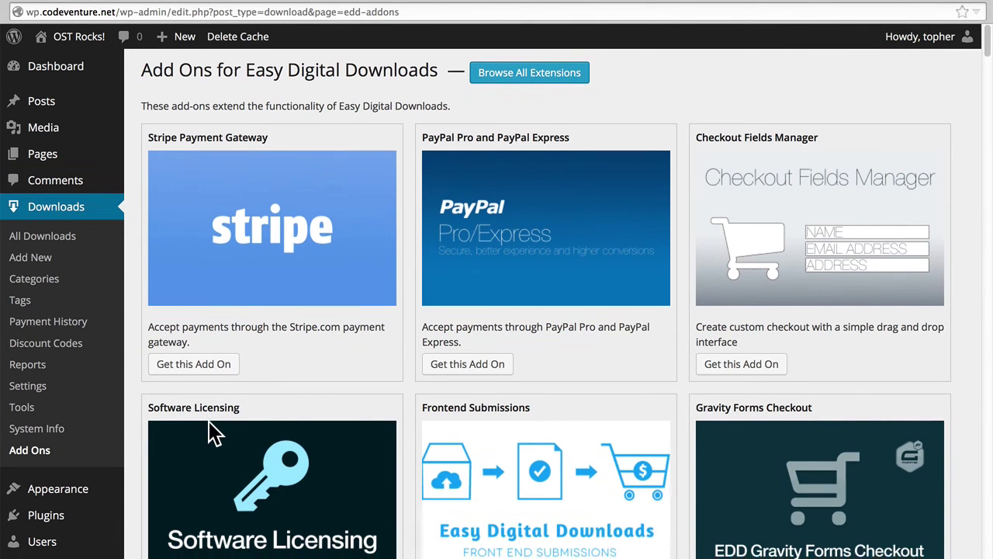
scroll(213, 433, "down", 10)
scroll(213, 433, "down", 10)
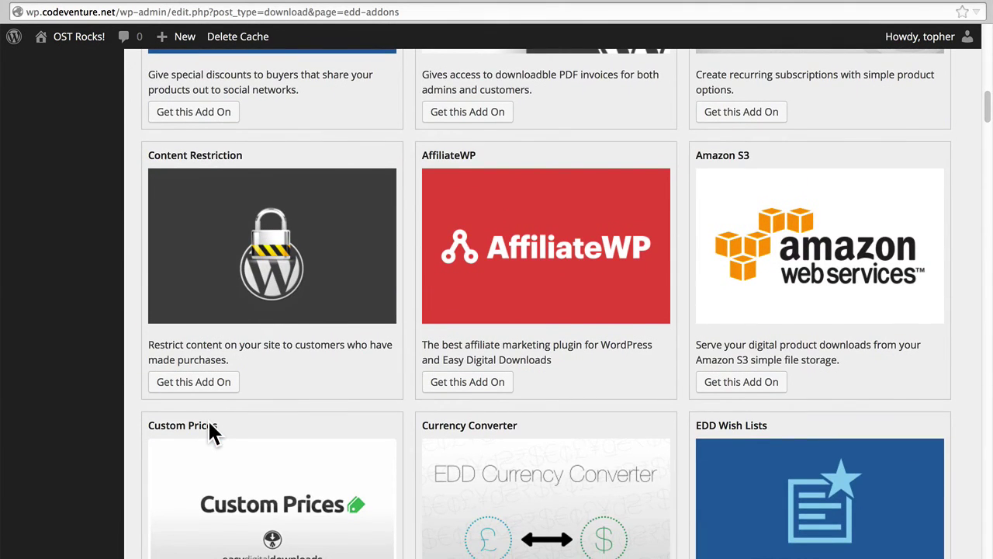
scroll(210, 425, "up", 20)
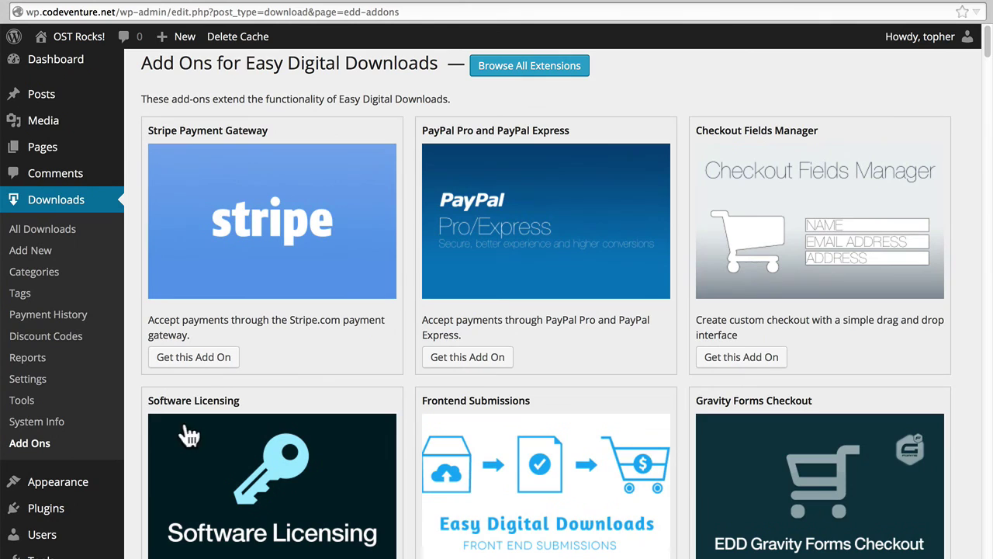
- Review the Downloads System Info report, then go to the Tools settings export/import page
left_click(75, 423)
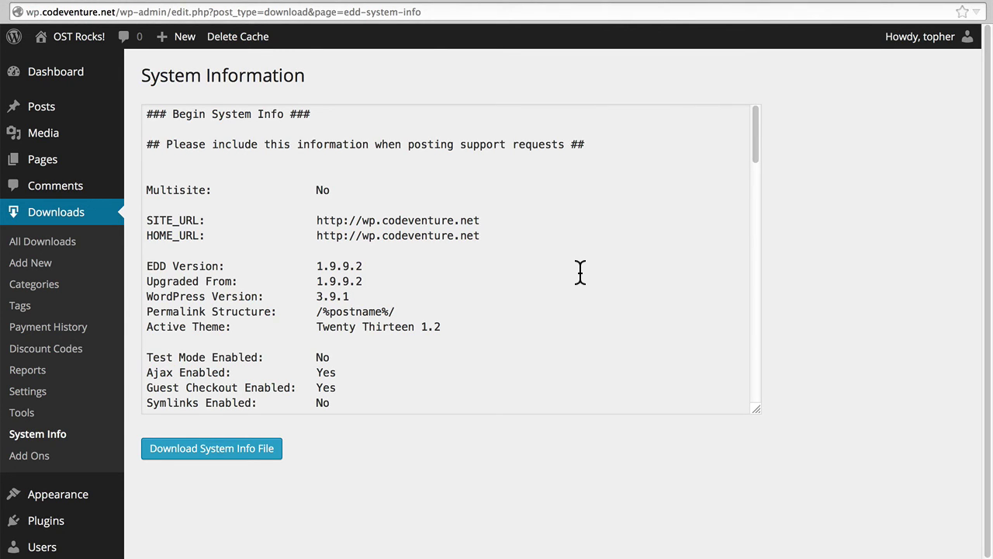
scroll(579, 272, "down", 5)
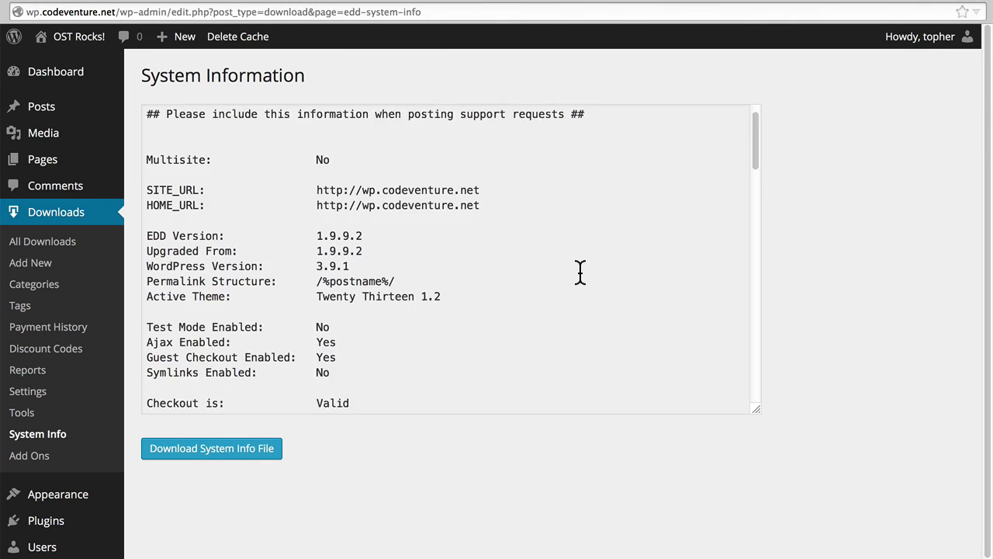
left_click(113, 412)
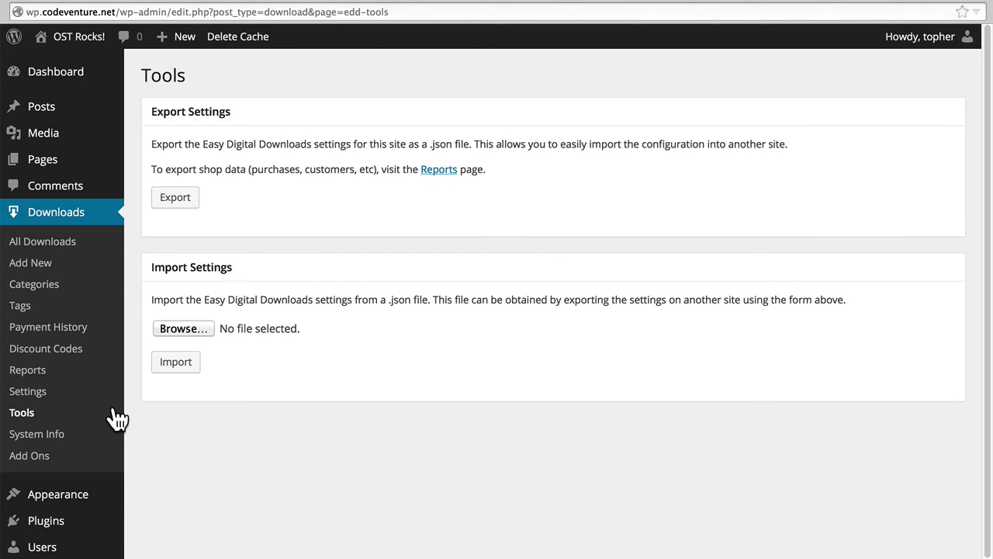